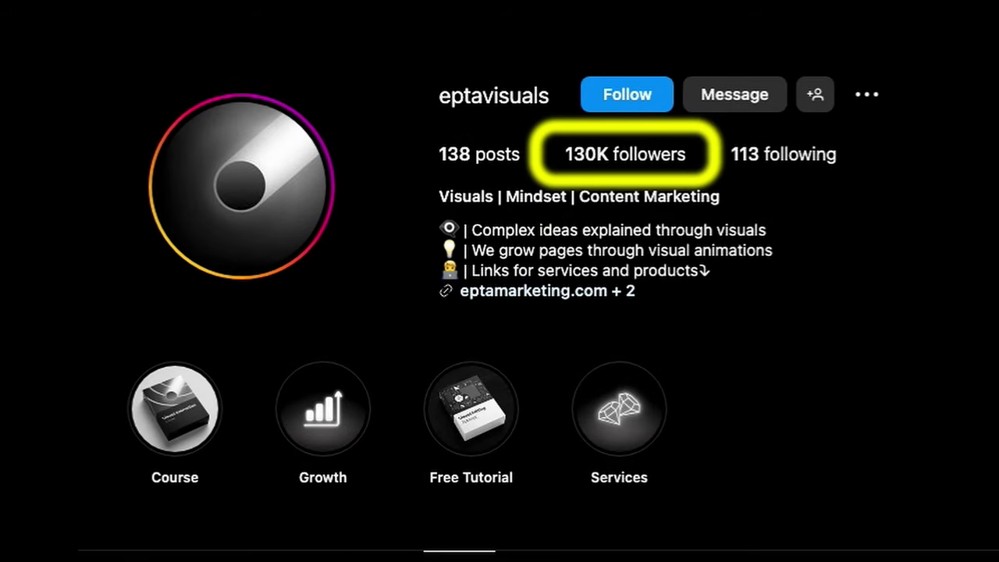
- Browse the posts on the eptavisuals Instagram profile for animation content
scroll(193, 400, "down", 5)
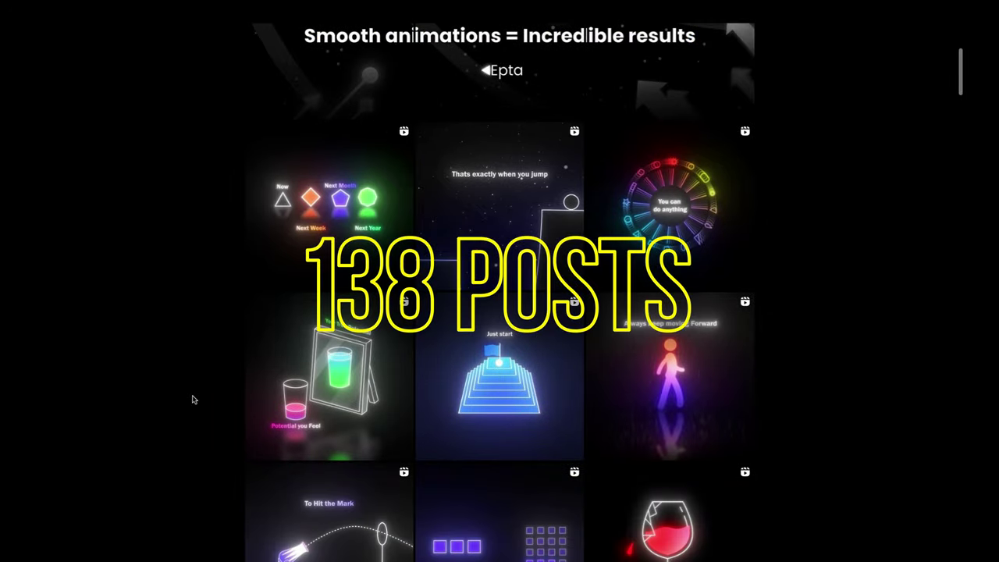
scroll(193, 400, "down", 20)
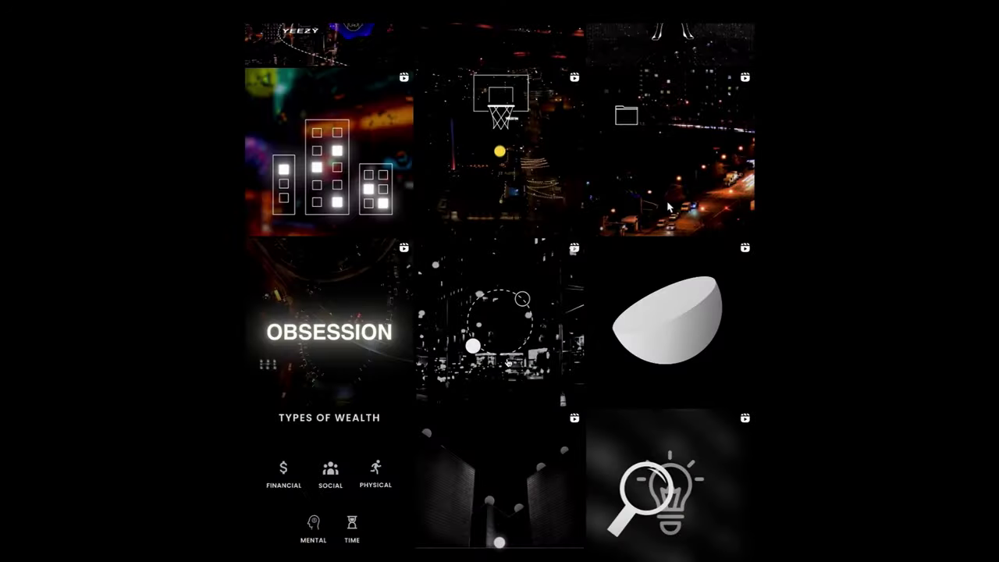
left_click(507, 361)
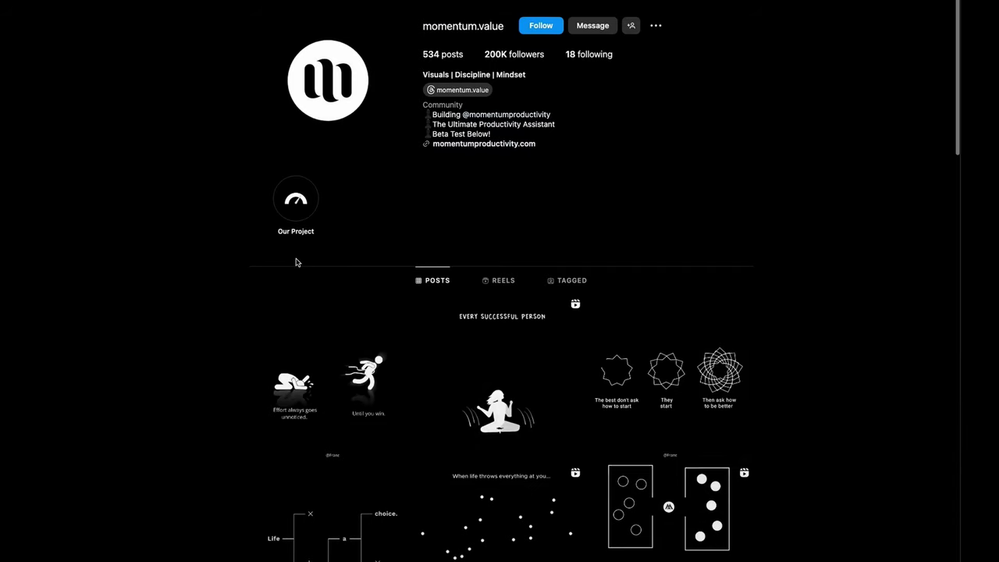
- Look through the momentum.value Instagram posts and open the "The more we learn," reel
scroll(296, 262, "down", 15)
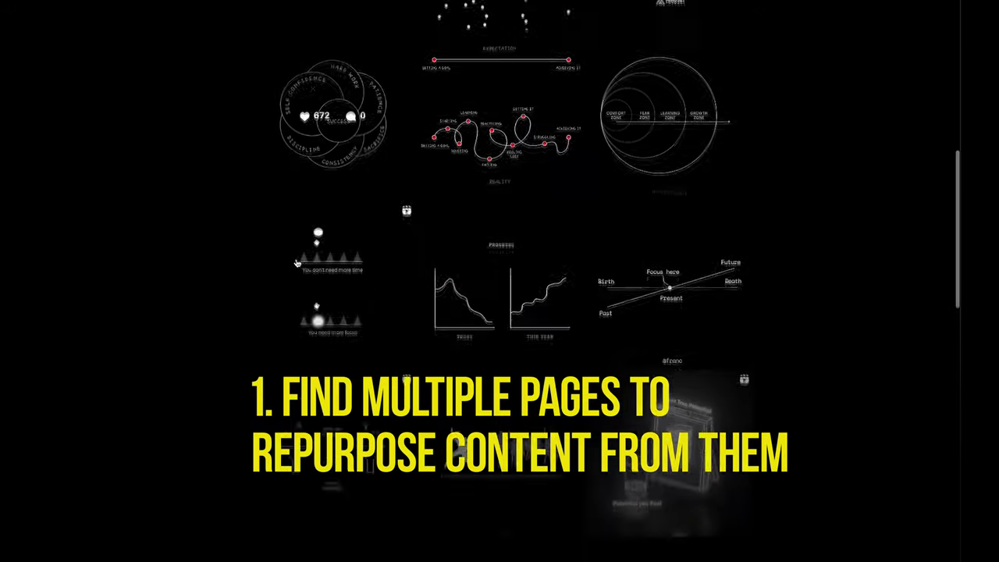
scroll(398, 301, "down", 5)
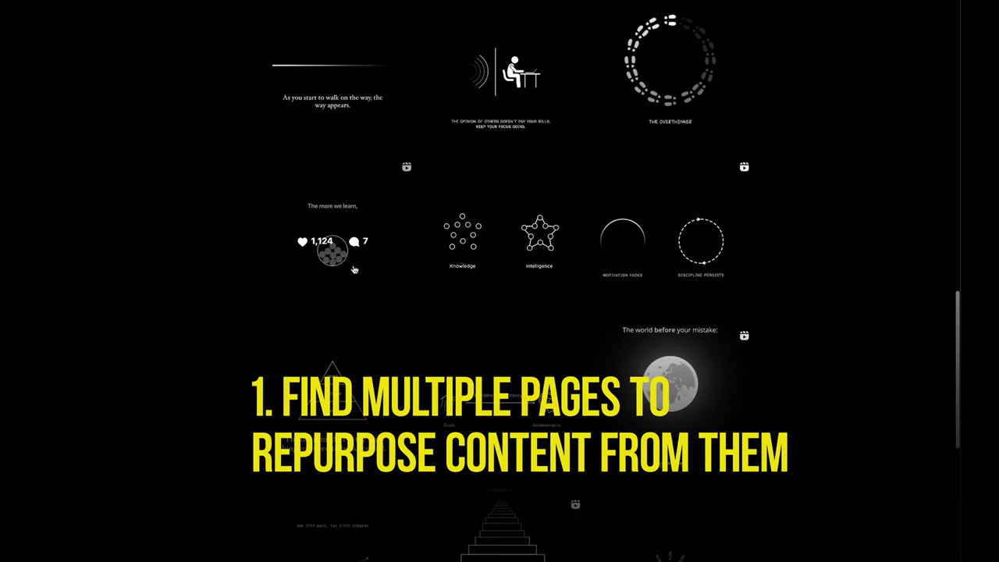
left_click(368, 296)
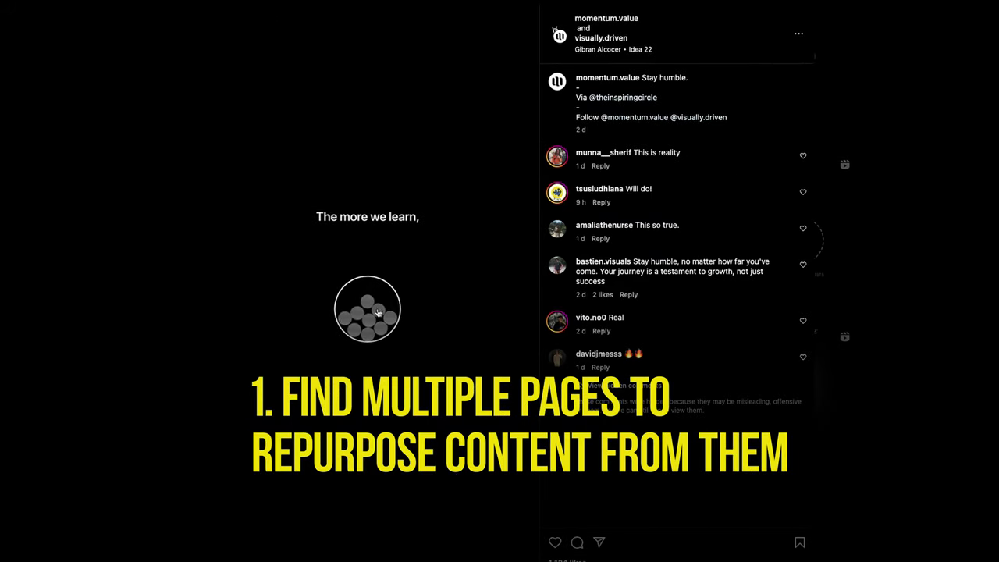
left_click(954, 372)
left_click(487, 231)
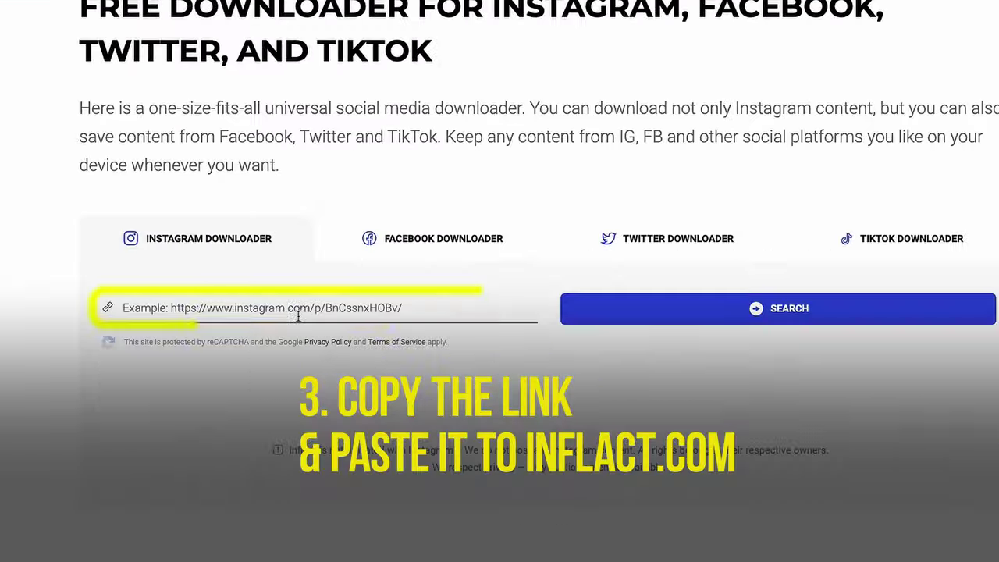
left_click(298, 310)
type("https://www.instagram.com/p/C07s-dYg3eD/")
left_click(607, 305)
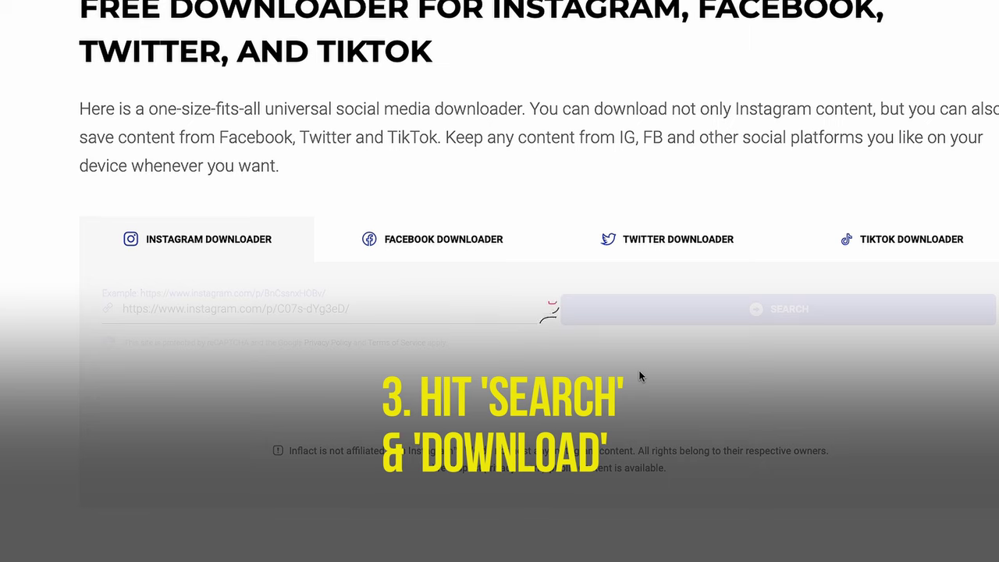
scroll(456, 242, "down", 4)
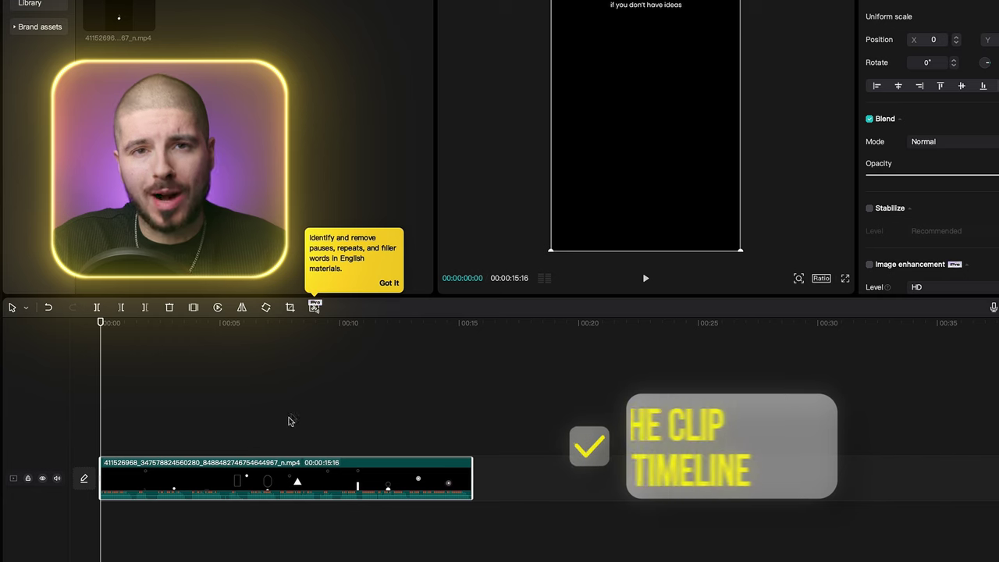
left_click(305, 394)
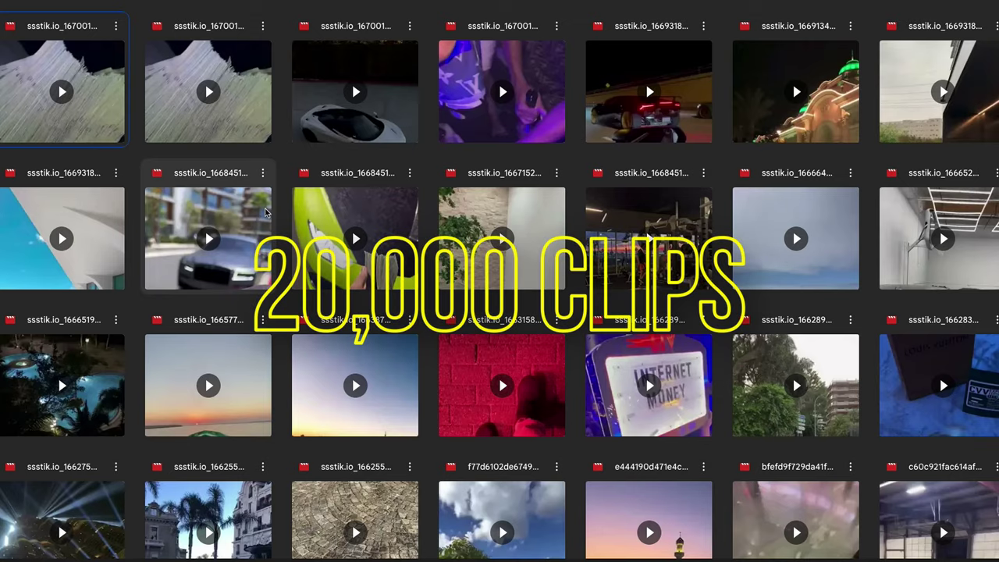
- Look through the video thumbnails in the online clip library for background footage
scroll(266, 213, "down", 15)
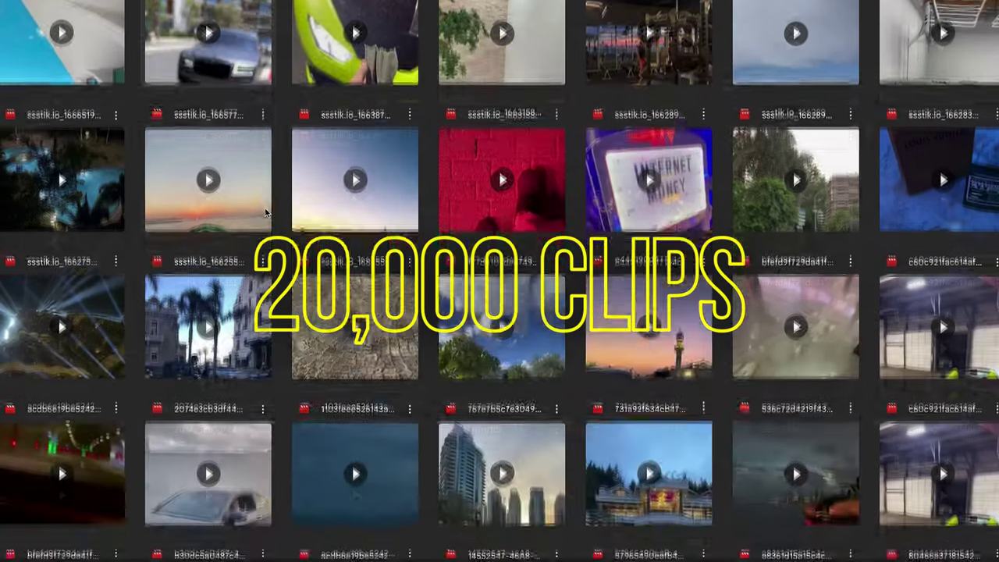
scroll(265, 213, "down", 3)
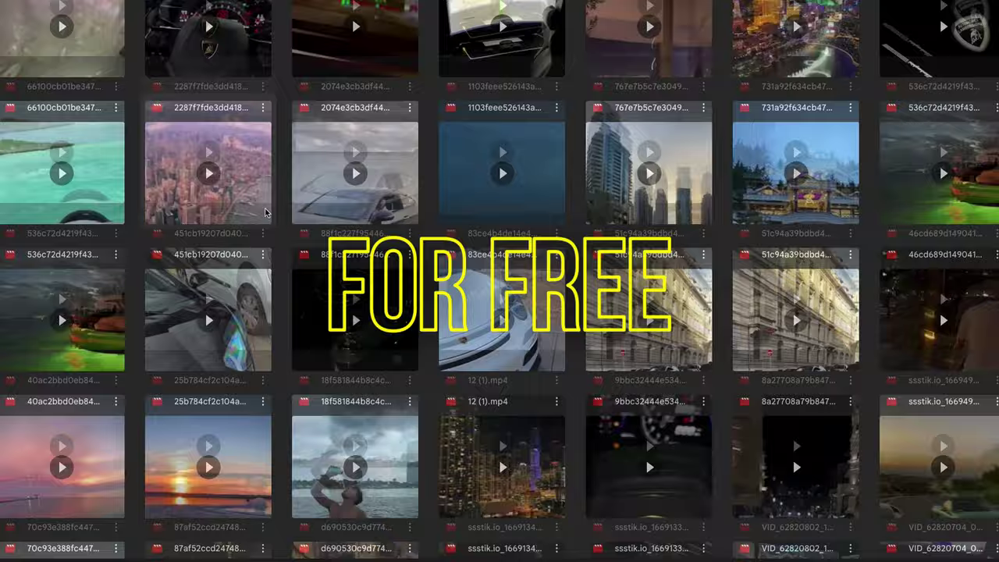
scroll(266, 212, "down", 1)
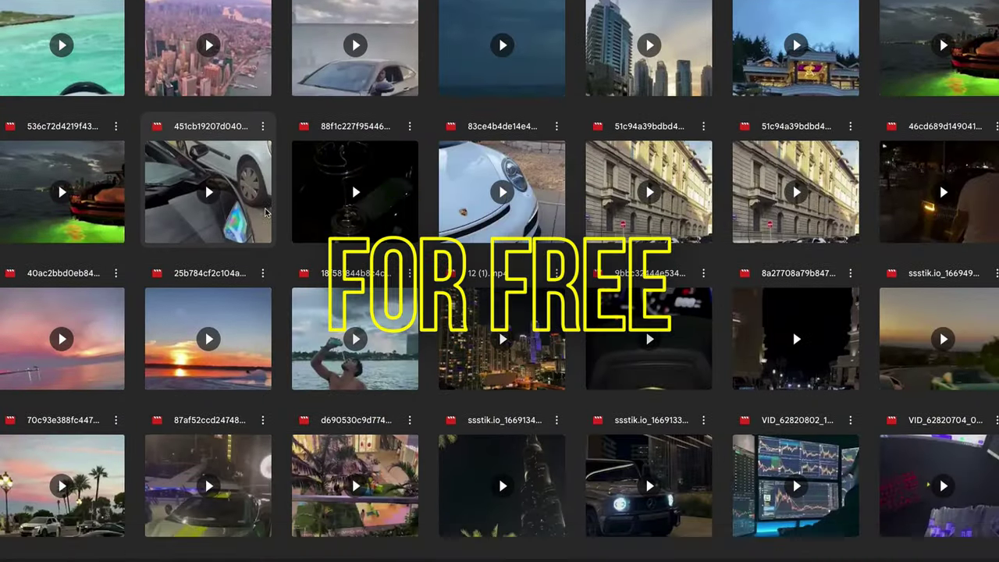
scroll(762, 304, "down", 3)
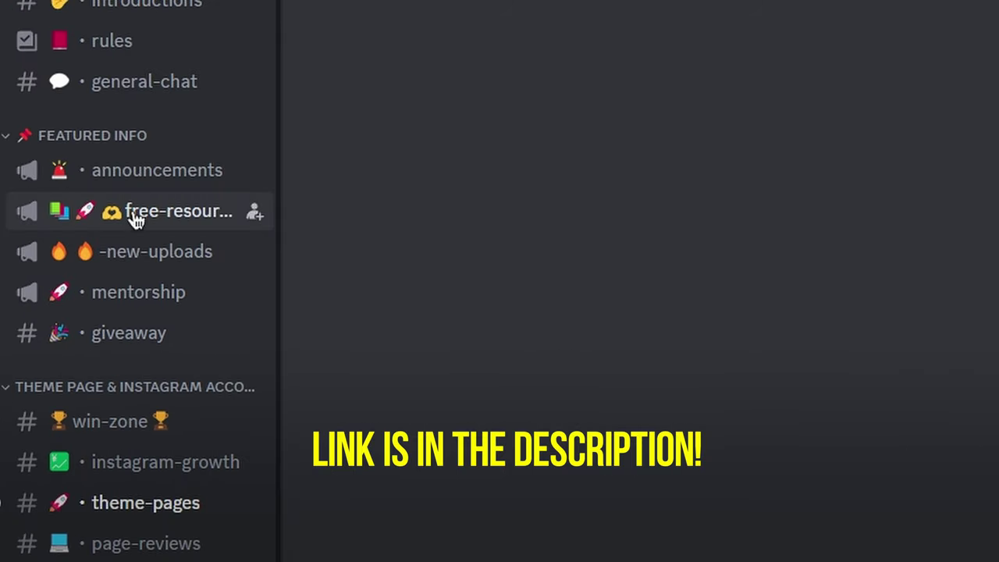
- Open the free resources channel in Discord and browse the Clips folder in Google Drive
left_click(135, 217)
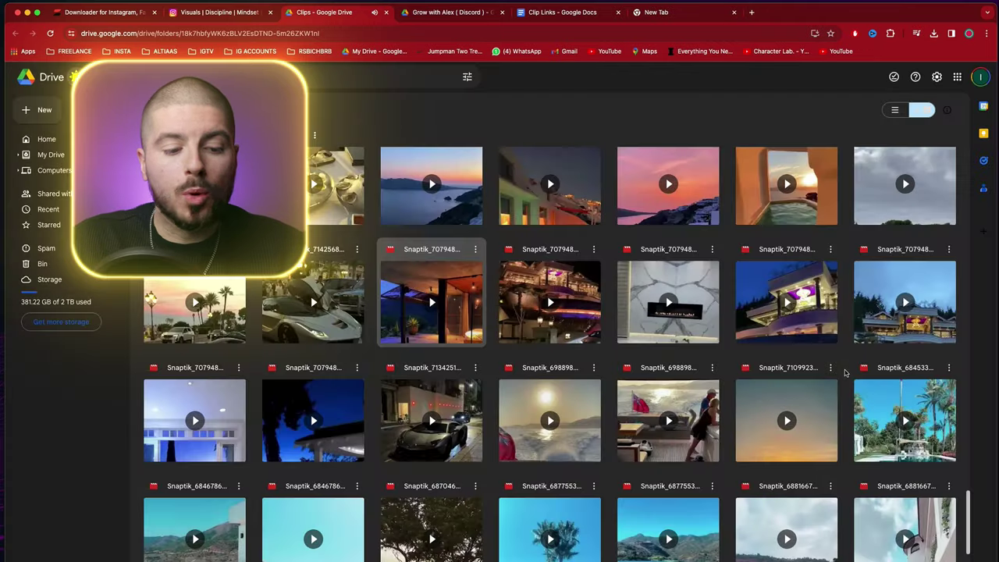
scroll(845, 372, "down", 15)
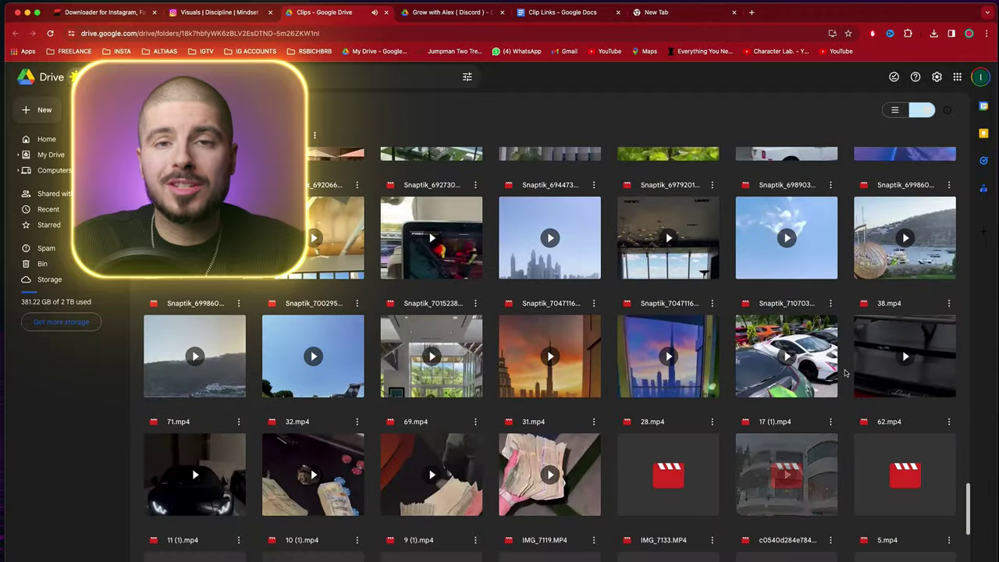
scroll(571, 322, "down", 1)
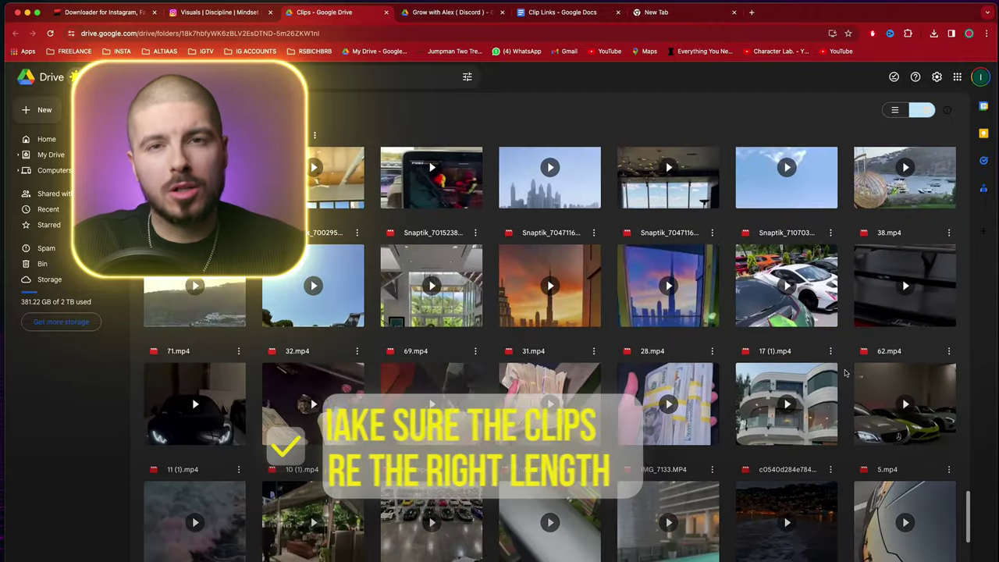
- Preview the orange sunset skyline clip to check its length, and return to browsing the Clips folder
double_click(571, 322)
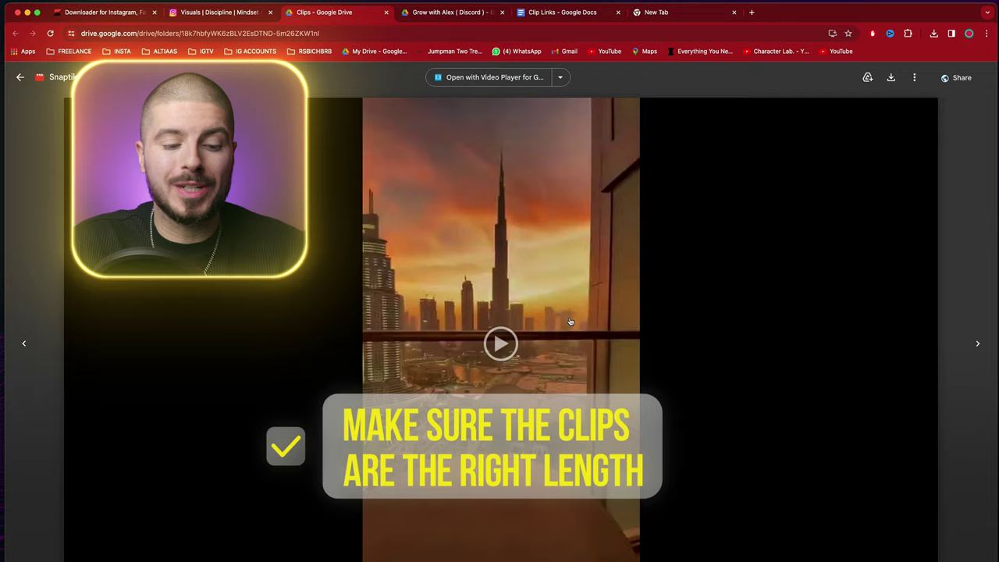
left_click(506, 358)
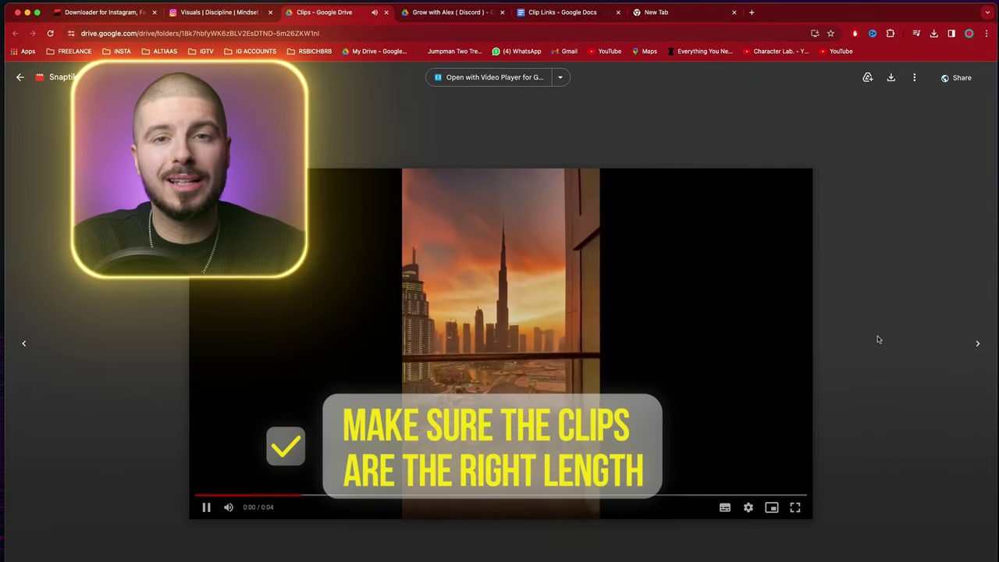
left_click(877, 339)
scroll(532, 334, "down", 3)
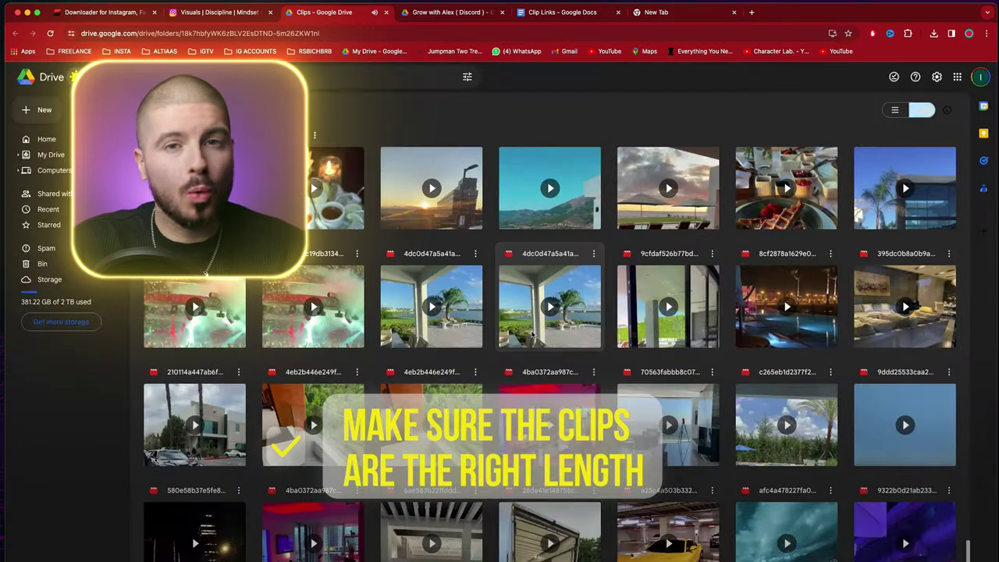
- Pick the terrace clip with the palm tree and place it at the start of the CapCut timeline, above the animation clip
double_click(533, 333)
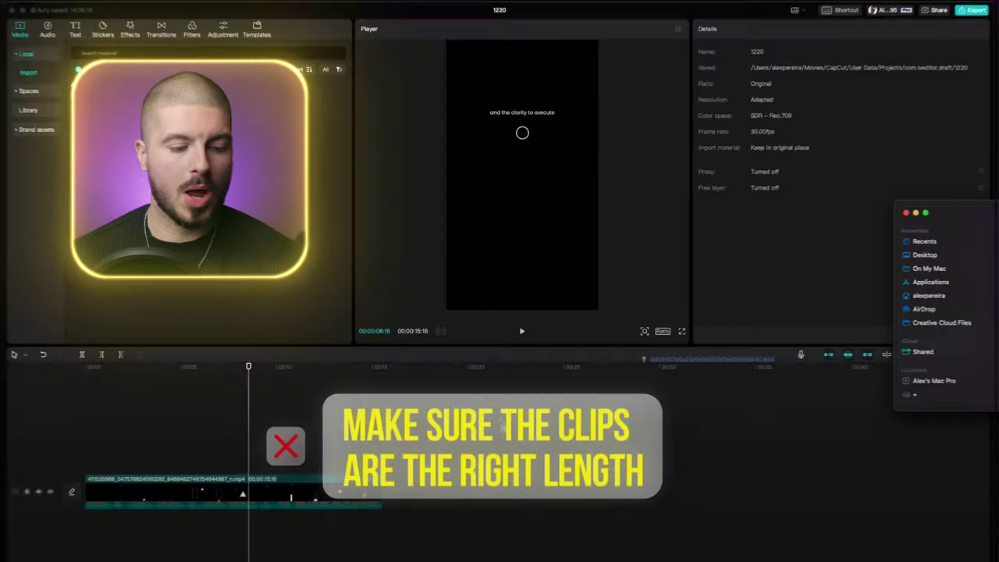
left_click_drag(117, 85, 160, 435)
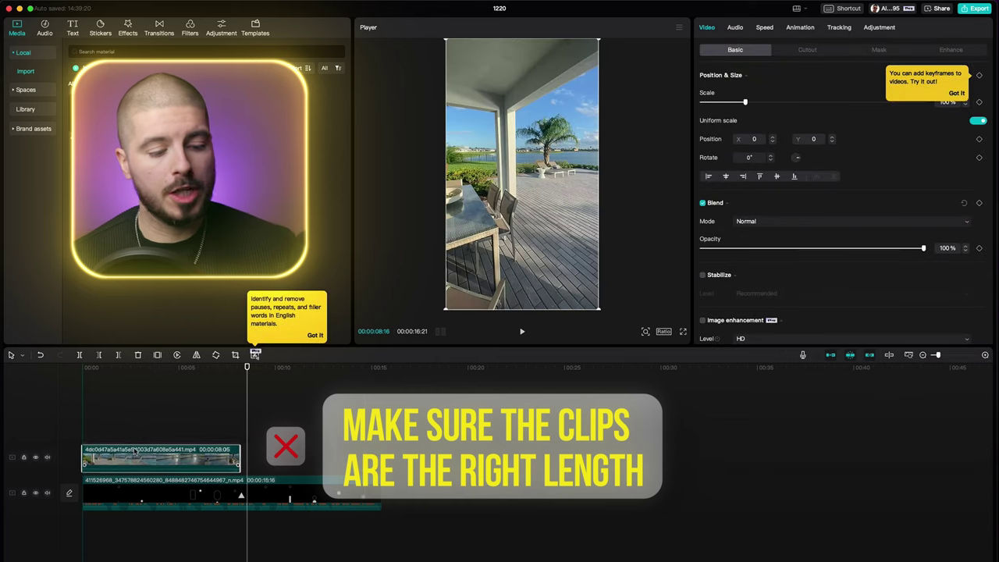
left_click_drag(247, 368, 202, 368)
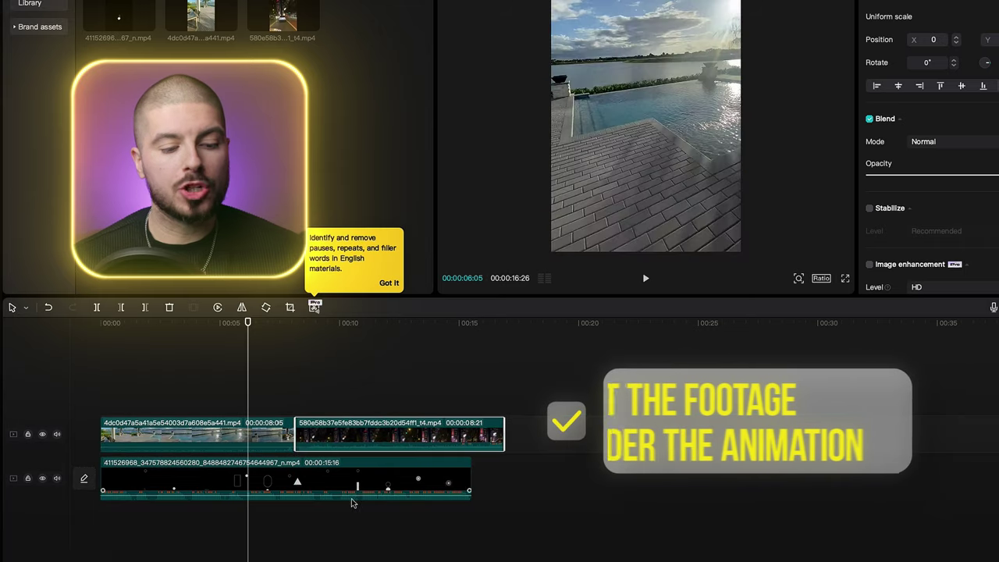
- Move the terrace and night street clips beneath the animation clip and trim the street clip to end with the animation
left_click_drag(350, 493, 328, 391)
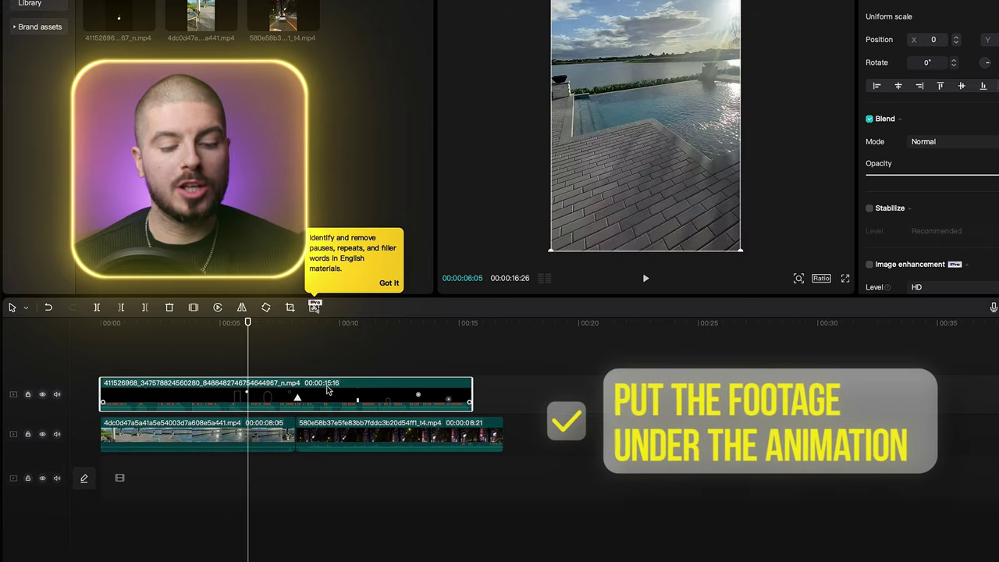
left_click_drag(256, 436, 256, 480)
left_click_drag(330, 424, 331, 466)
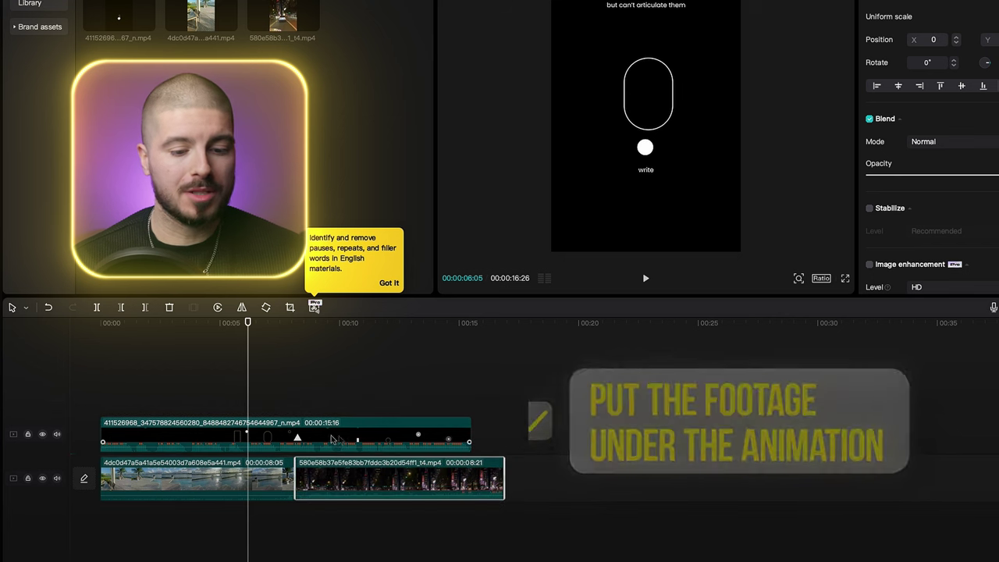
left_click_drag(505, 468, 470, 469)
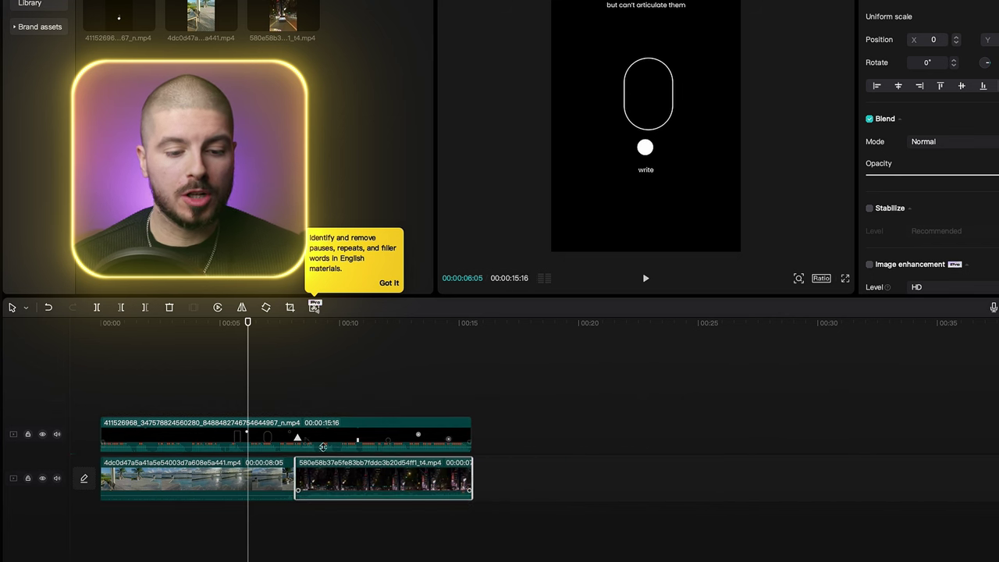
- Set the animation clip's blend mode to Screen and play the composite
left_click(274, 439)
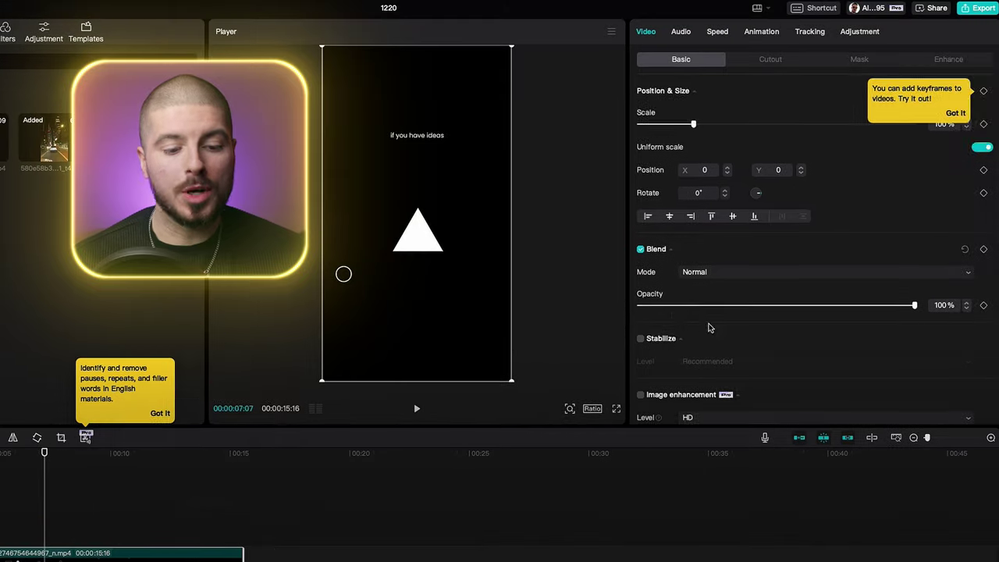
scroll(920, 235, "down", 2)
left_click(695, 224)
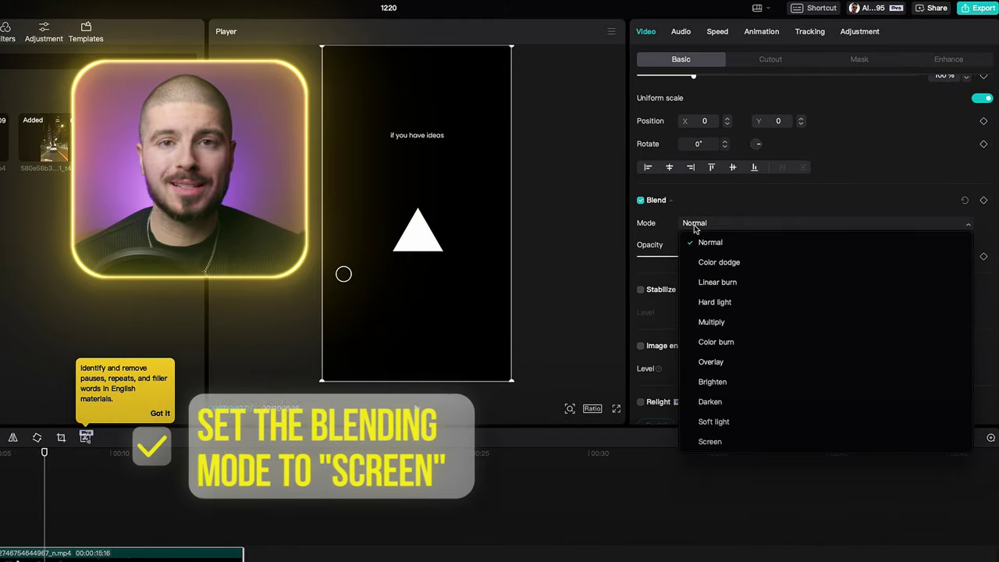
left_click(728, 444)
key("space")
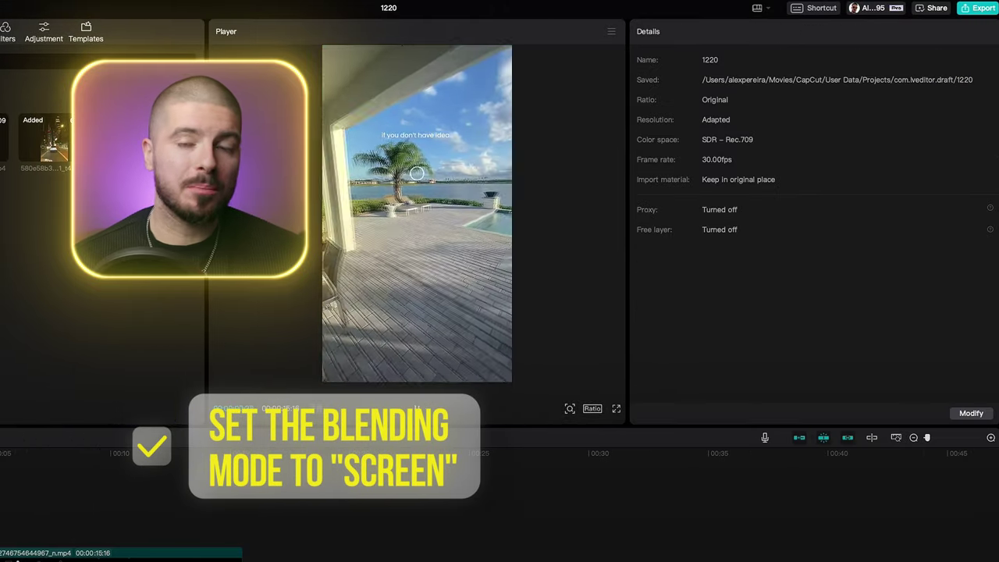
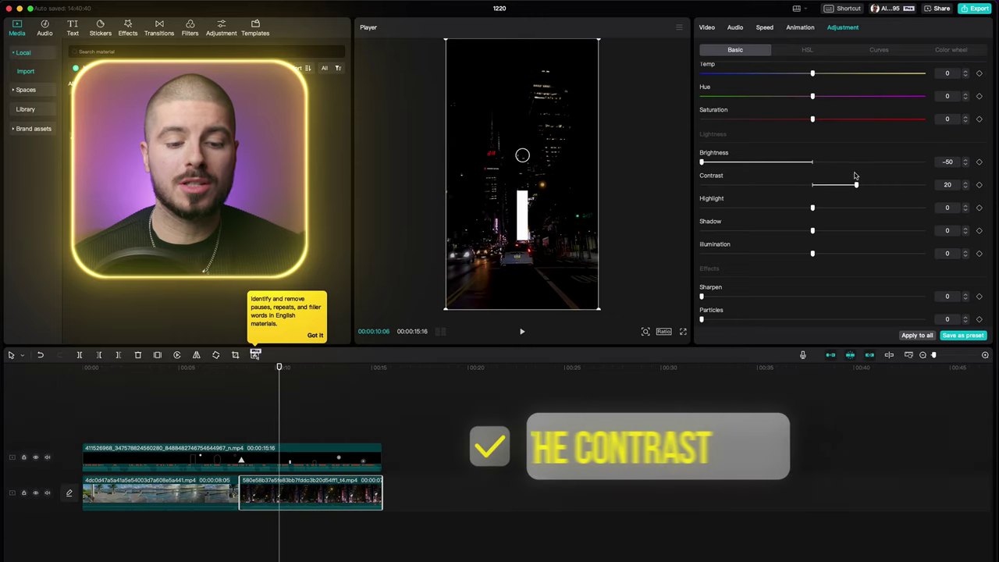
- Select the terrace clip and show its brightness and contrast adjustments
left_click(206, 492)
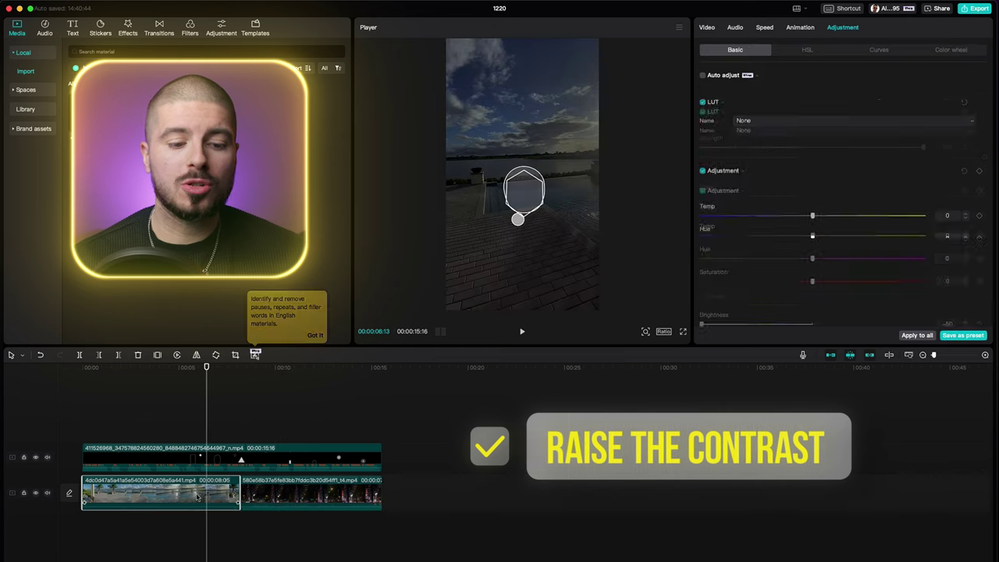
scroll(799, 213, "down", 3)
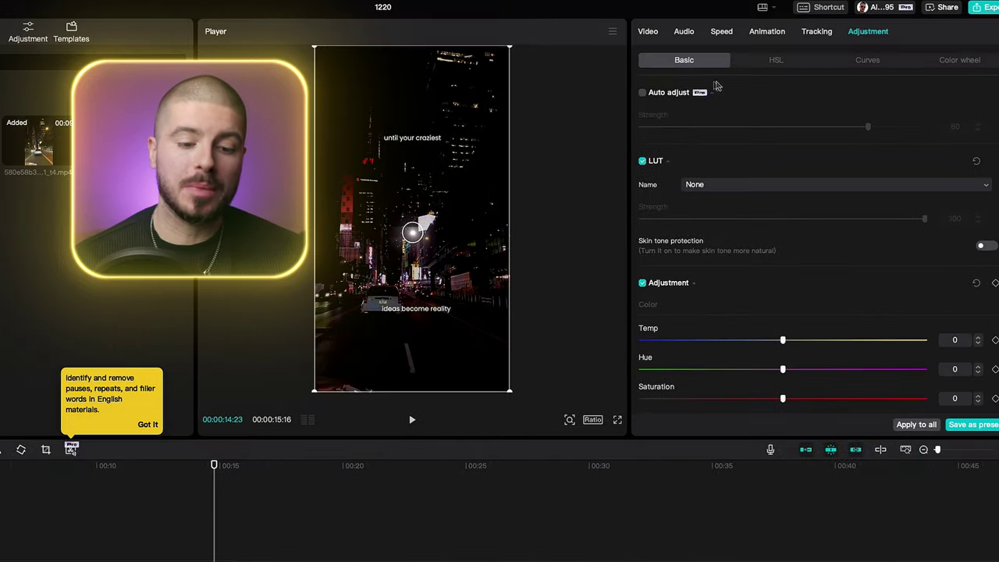
- Add a second point to the animation clip's red curve, pulled down into the lower half, and play the video
scroll(754, 142, "down", 2)
scroll(754, 143, "down", 1)
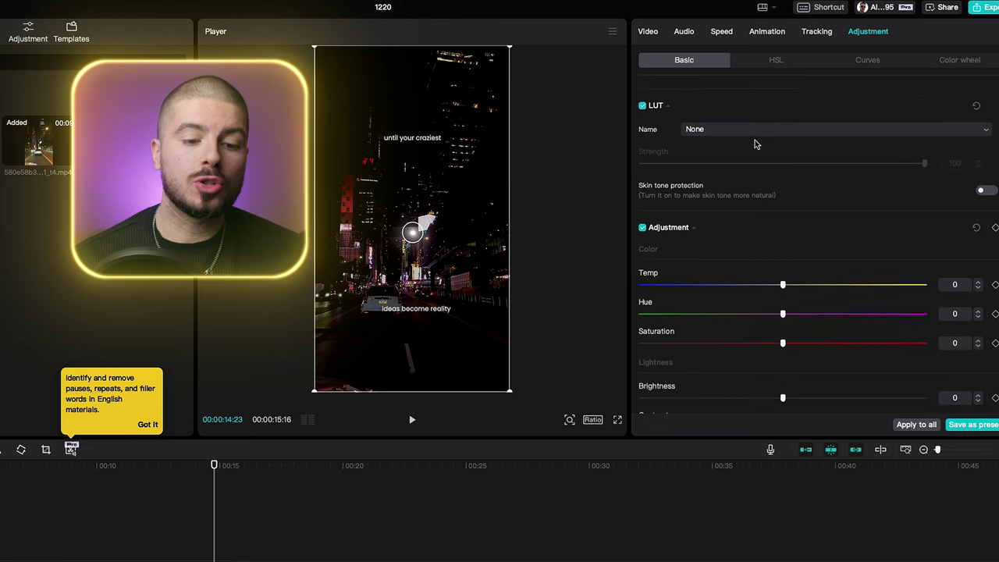
scroll(781, 133, "up", 2)
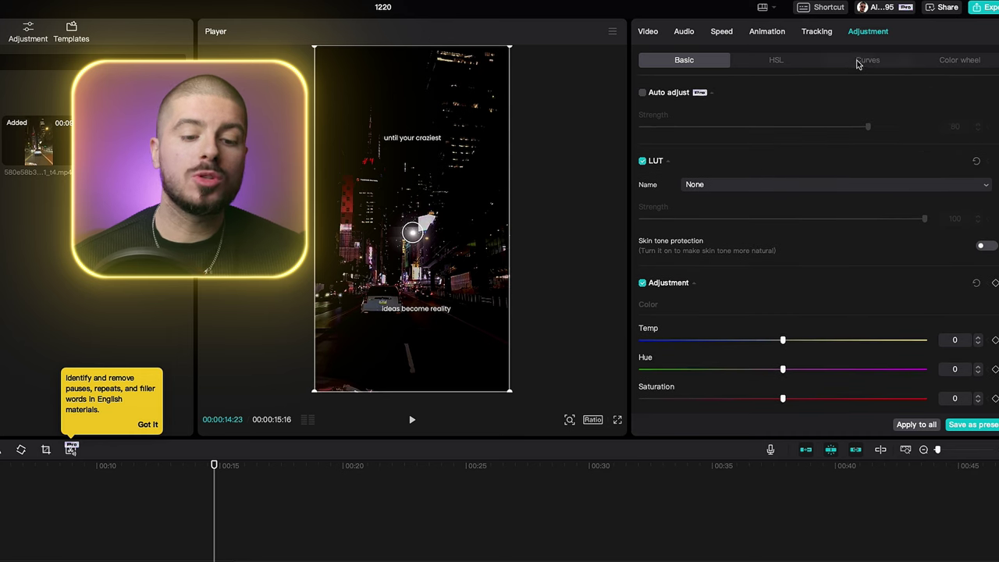
left_click(859, 63)
scroll(834, 242, "down", 15)
scroll(832, 239, "up", 7)
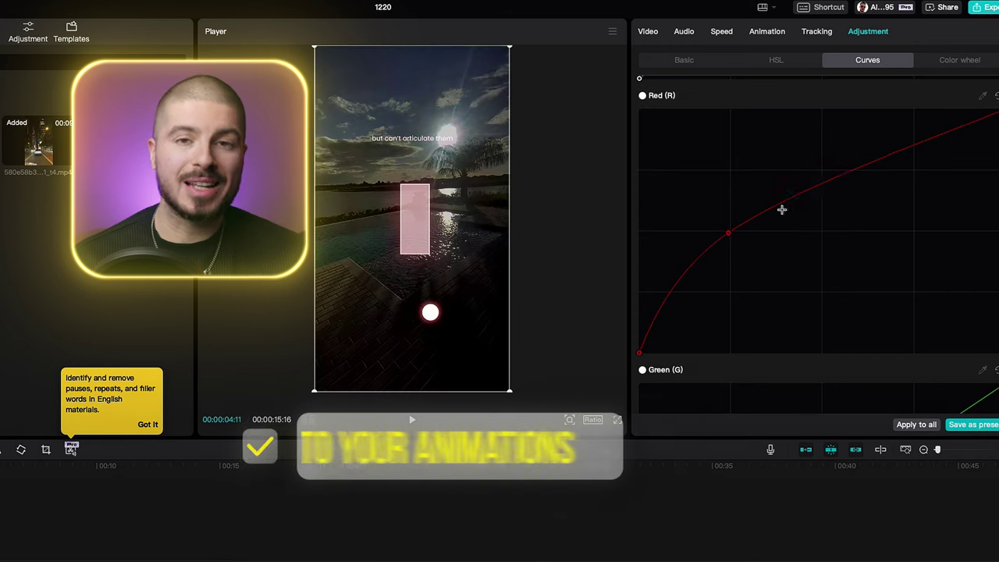
left_click_drag(781, 207, 879, 277)
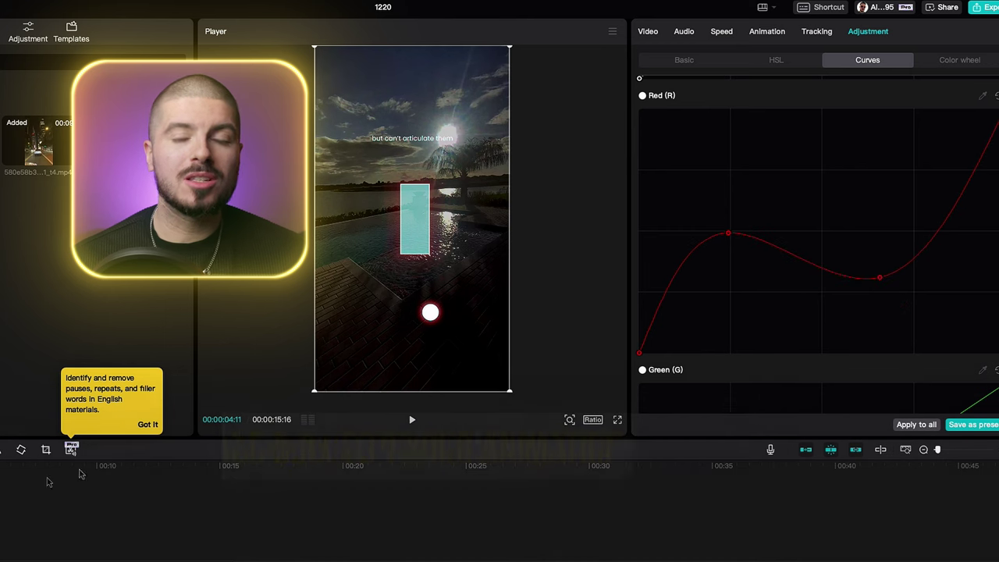
left_click(430, 312)
key("space")
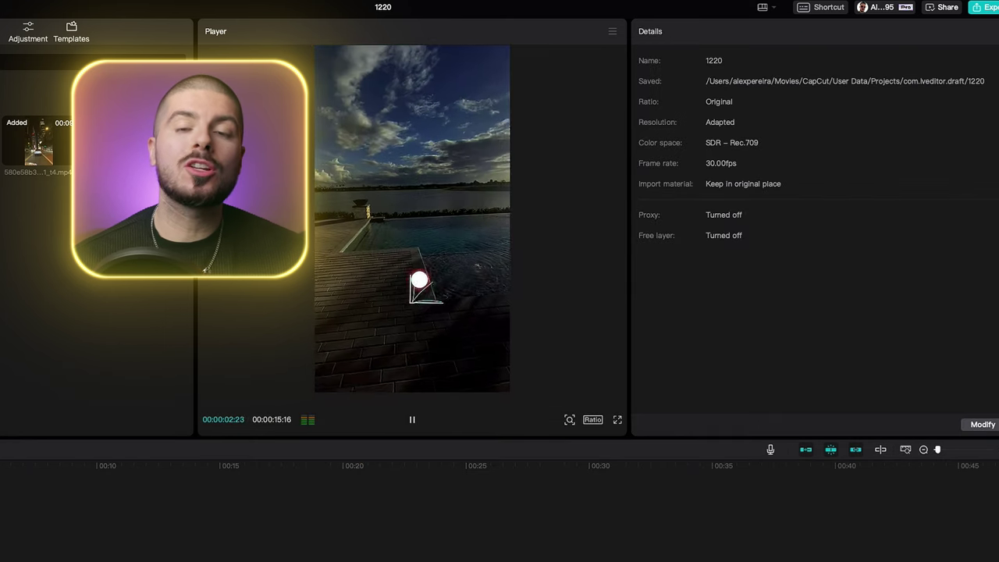